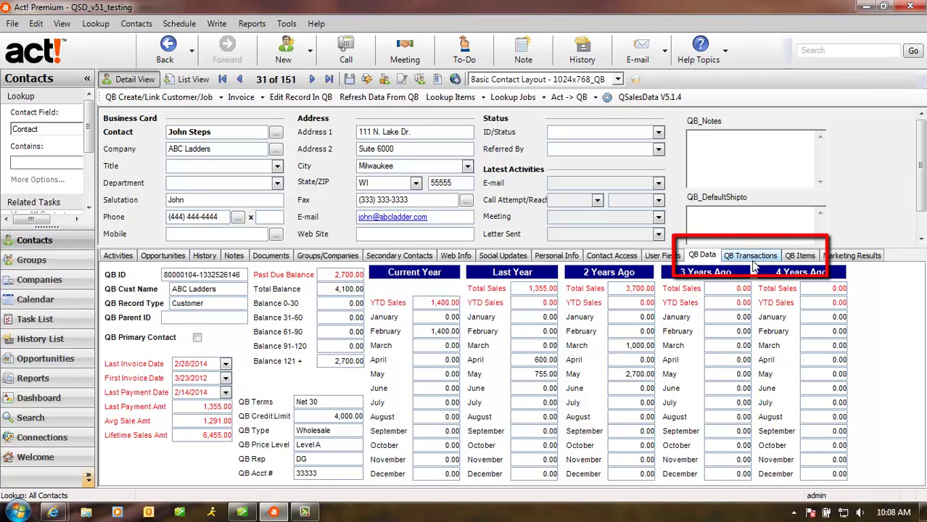
View the ABC Ladders contact's QuickBooks transactions, purchased items and sales summary data
click(750, 256)
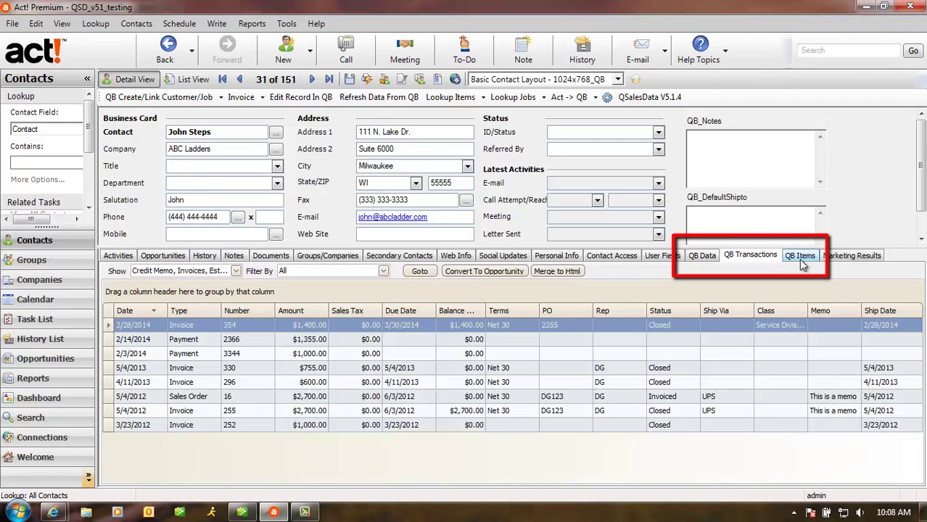
click(799, 257)
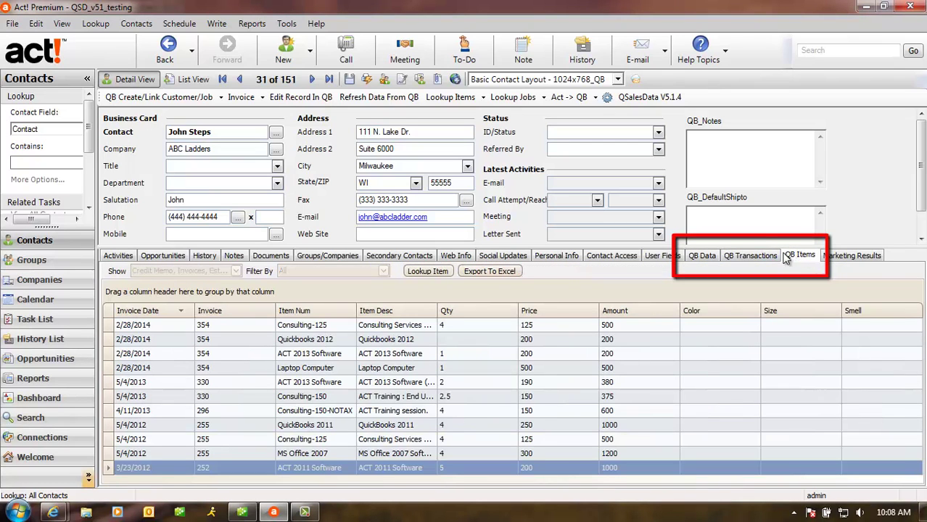
click(698, 256)
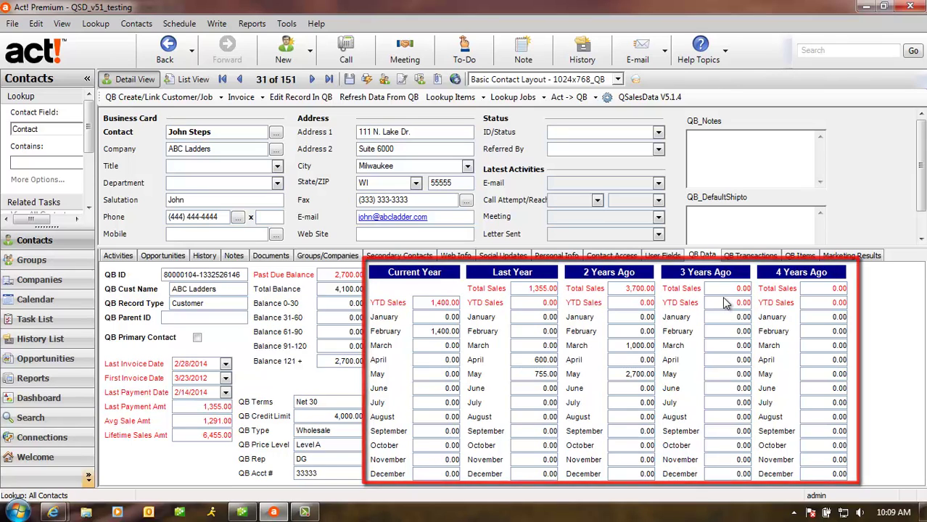
Examine the date and type filter options for ABC Ladders' QuickBooks transactions and the line items of its 2/28/2014 invoice
click(734, 259)
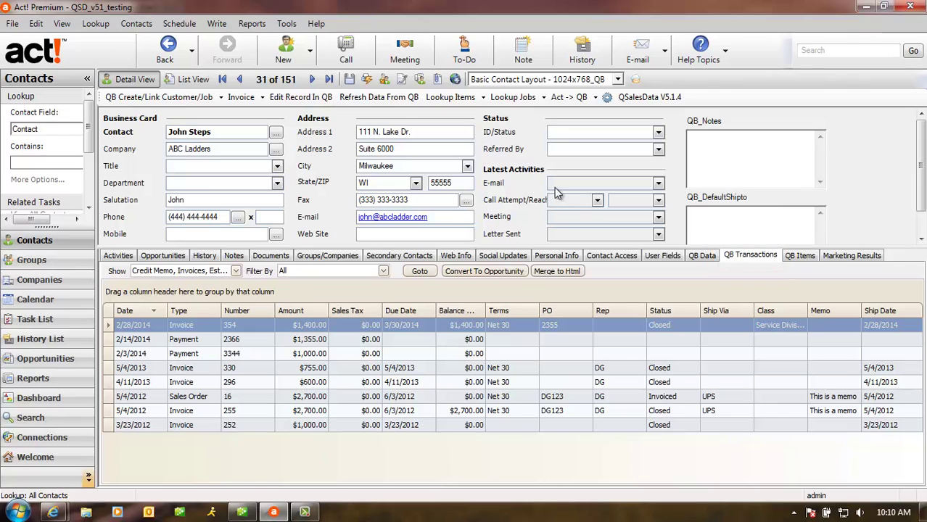
click(383, 271)
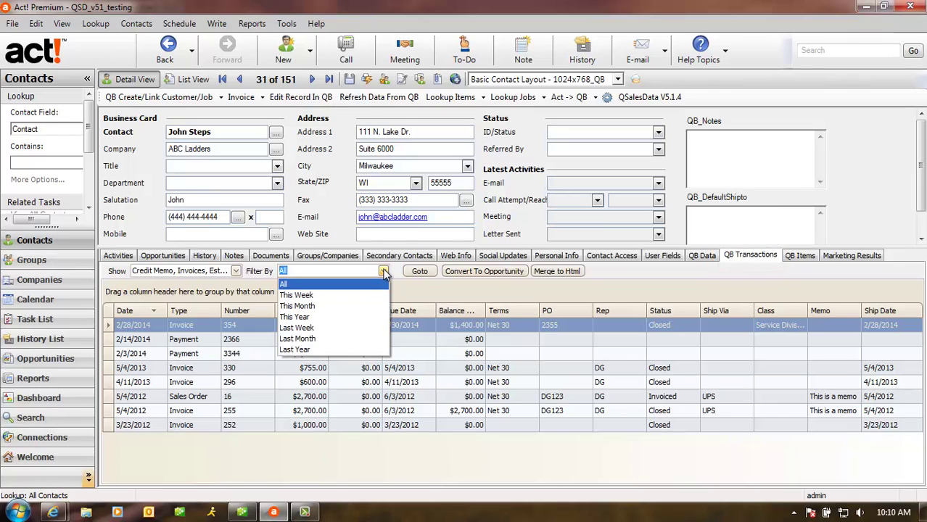
click(383, 271)
click(235, 271)
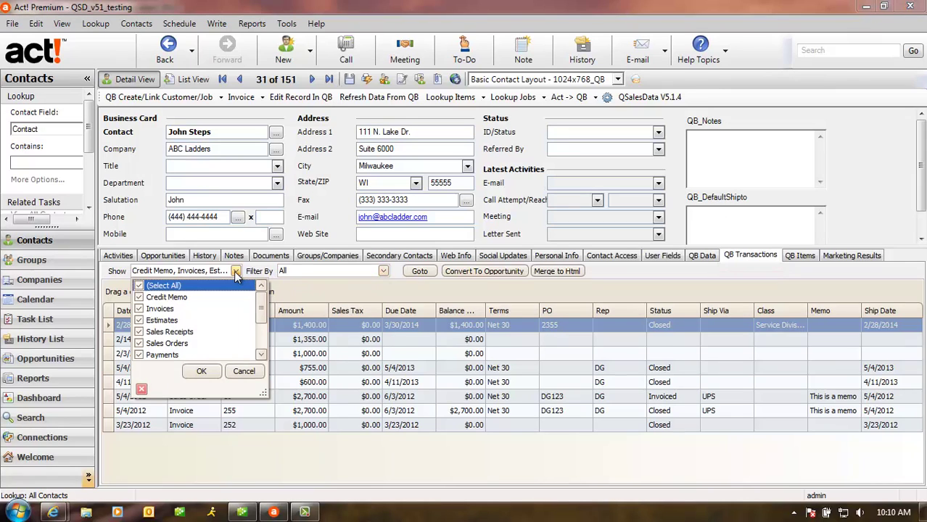
click(234, 271)
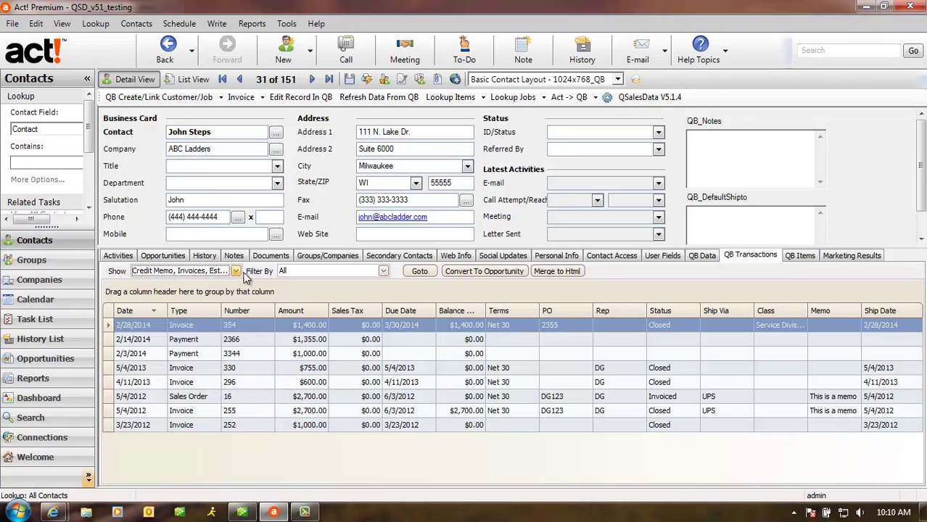
double_click(244, 323)
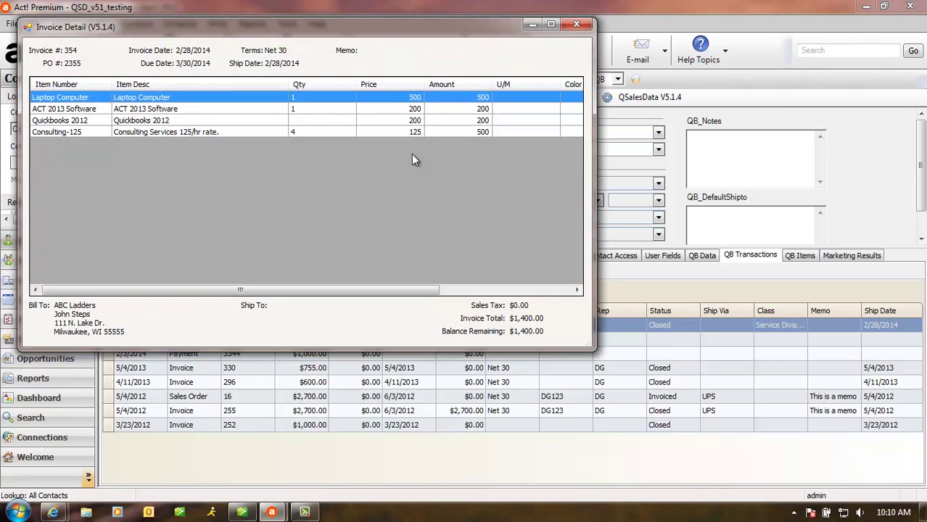
click(577, 26)
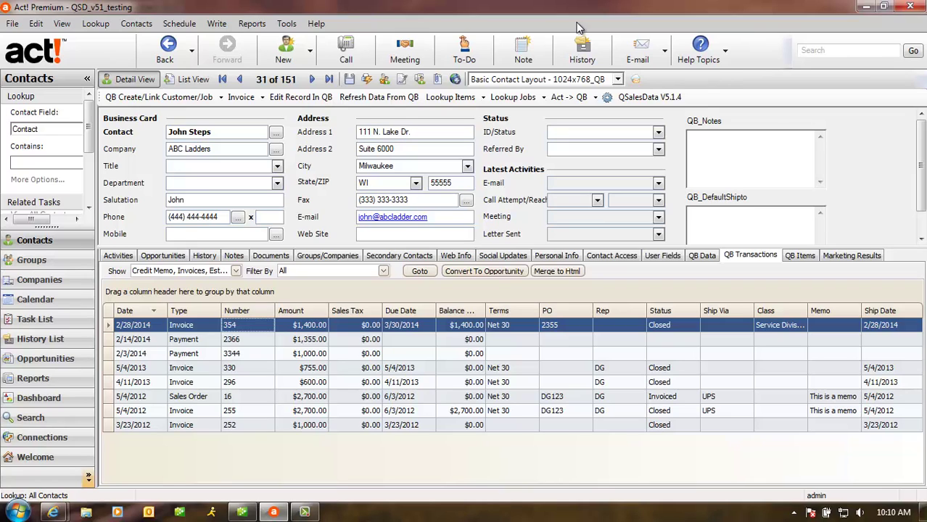
Group ABC Ladders' QuickBooks items by Item Num and expand the ACT 2013 Software and Consulting-125 groups
click(795, 256)
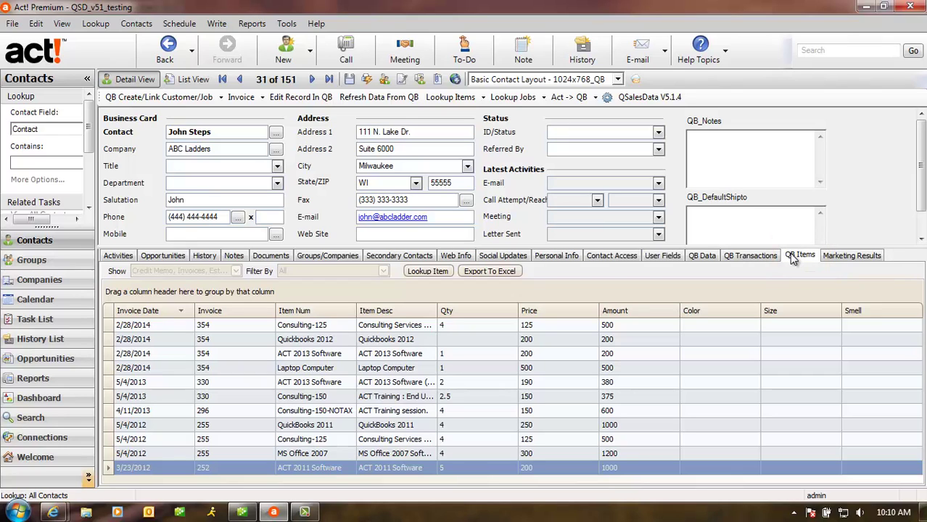
drag(311, 311, 262, 313)
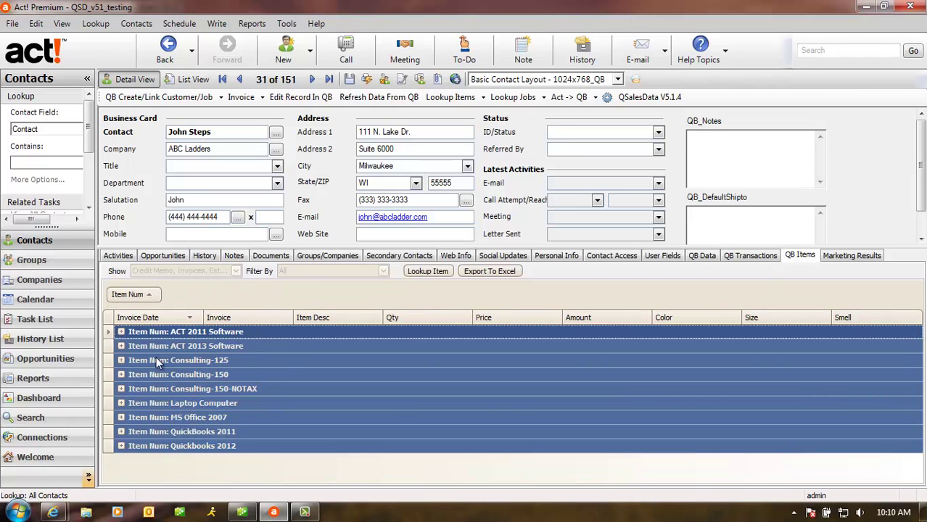
click(121, 346)
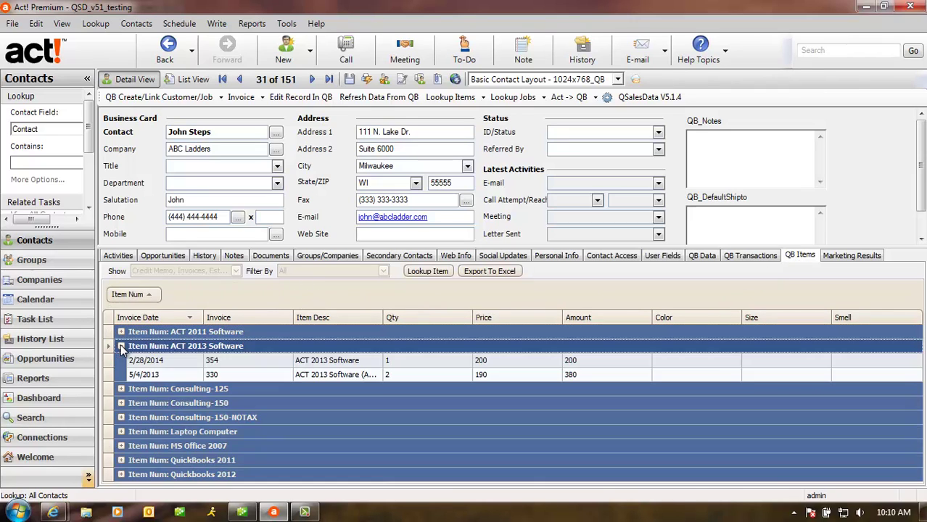
click(121, 389)
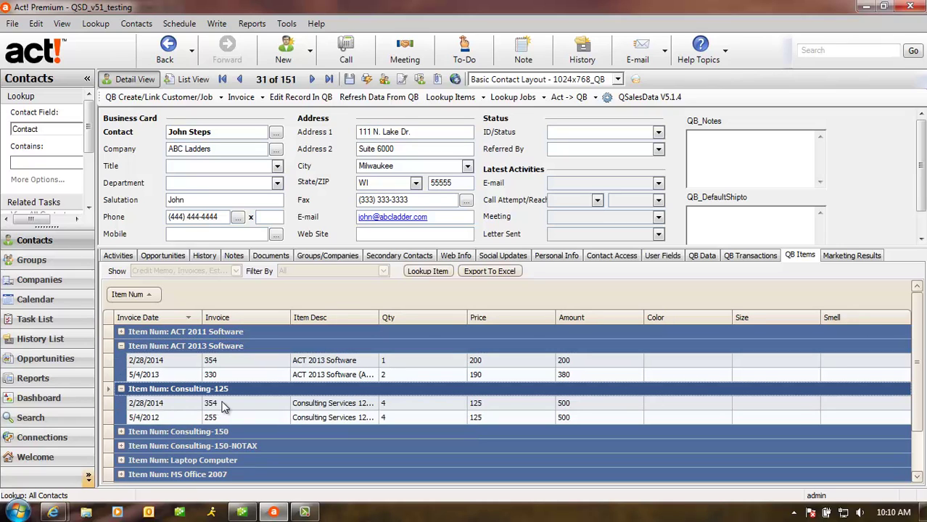
From the ABC Marketing contact, create a QuickBooks customer named ABC Marketing, open it for editing in QuickBooks and accept its details
click(701, 256)
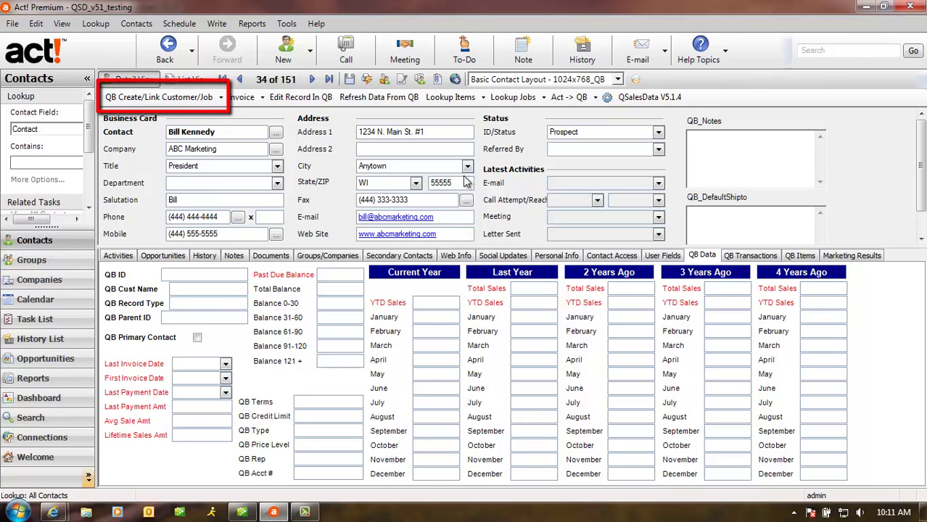
click(183, 97)
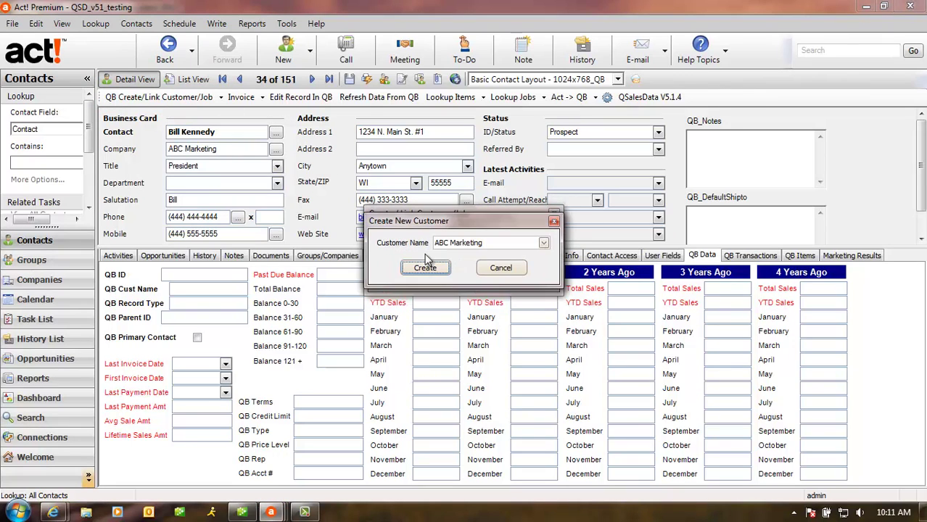
click(424, 254)
click(427, 270)
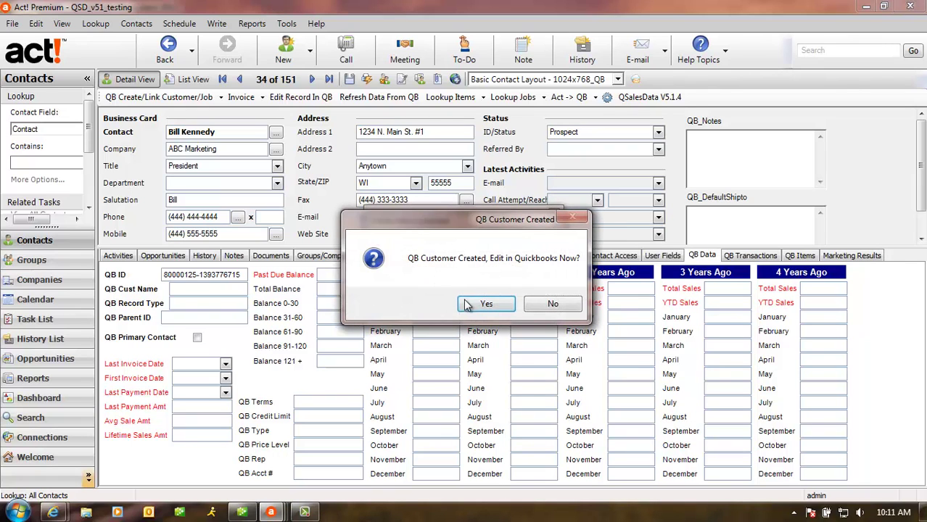
click(484, 303)
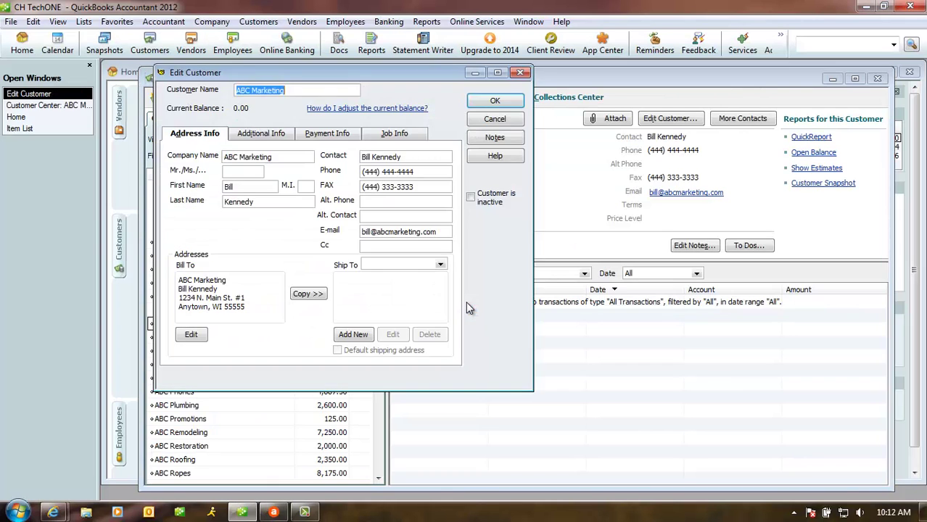
click(484, 103)
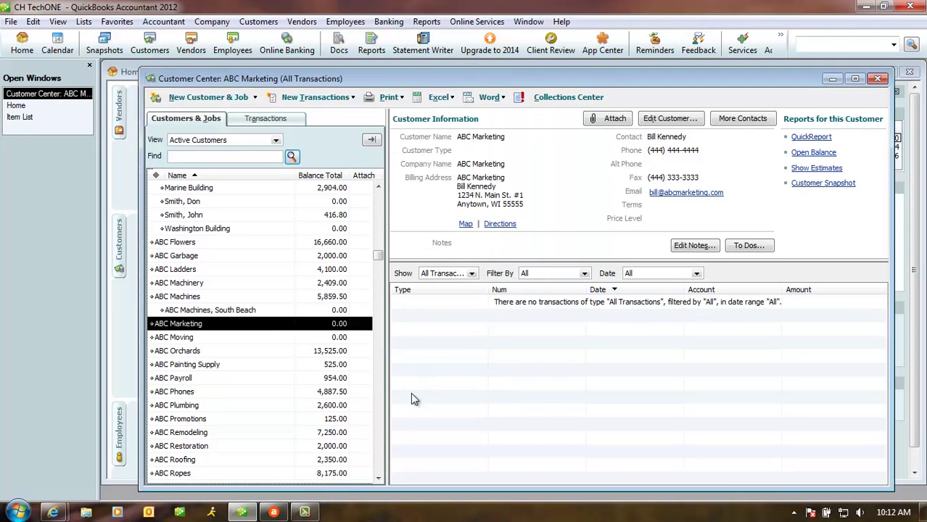
Switch back to Act! and start a new QuickBooks invoice for ABC Marketing, filling in the customer's billing details
click(280, 513)
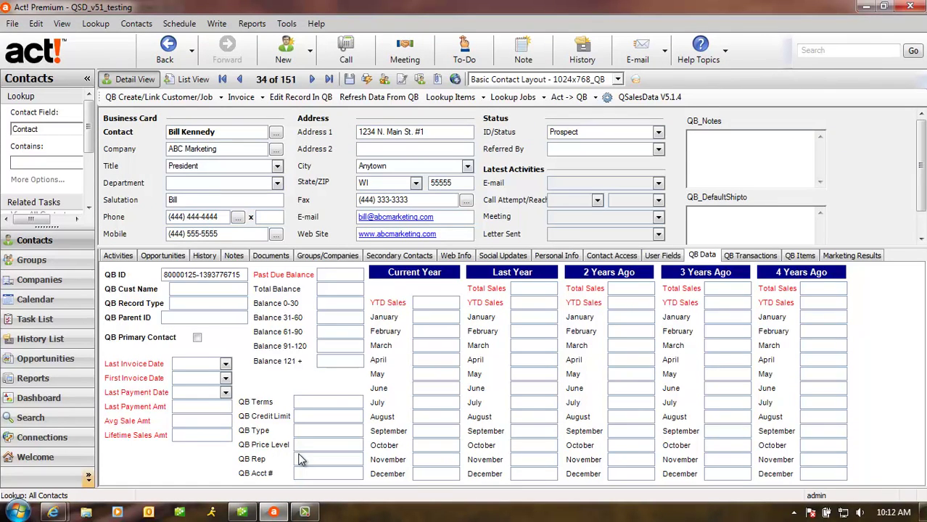
click(261, 99)
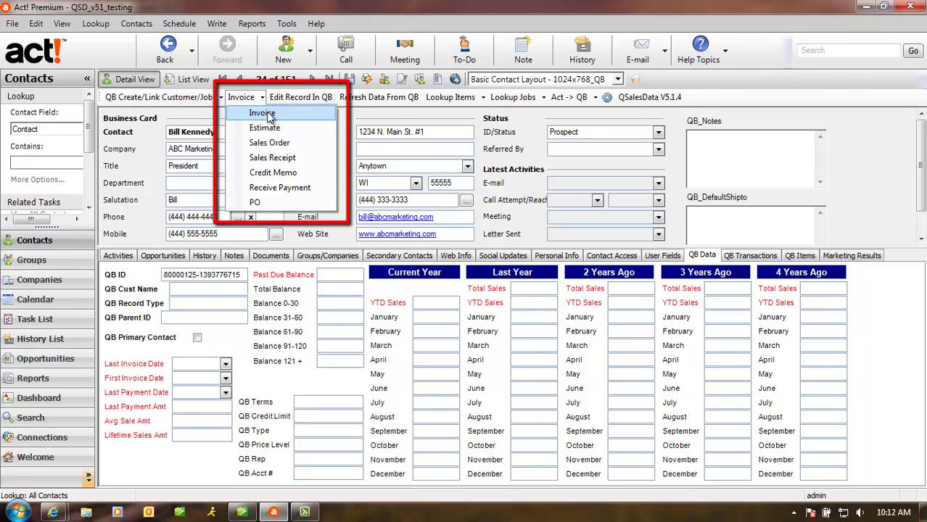
click(268, 116)
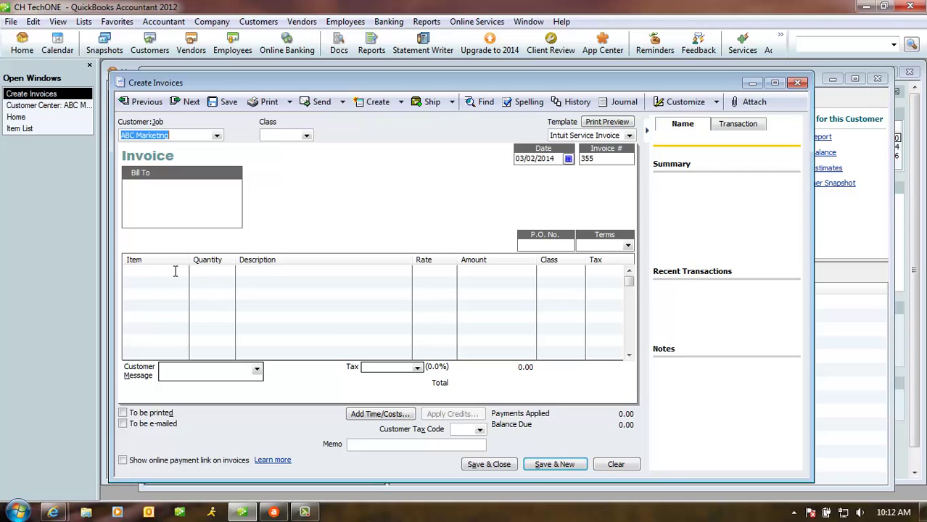
key(Tab)
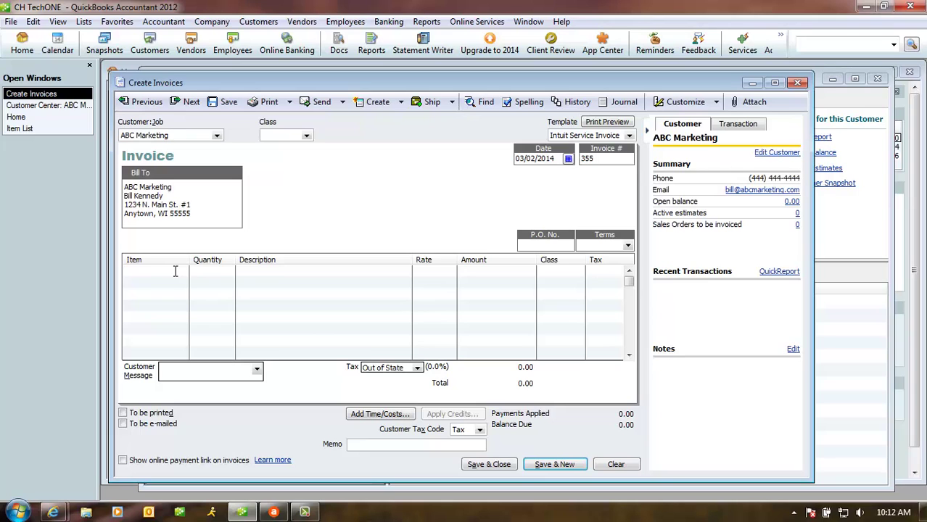
Add the Consulting-100 item with a quantity of 1 to the ABC Marketing invoice, then save and close it
click(178, 271)
click(182, 273)
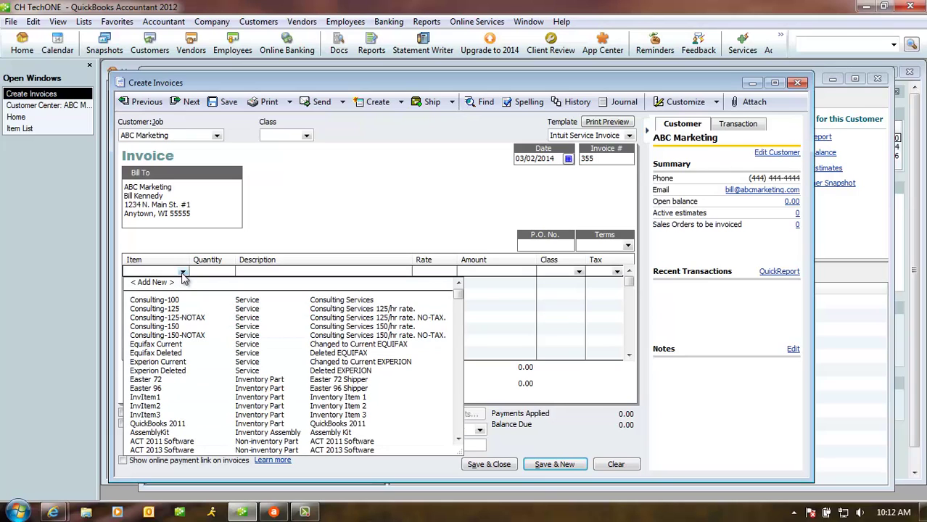
click(193, 300)
click(215, 274)
text(1)
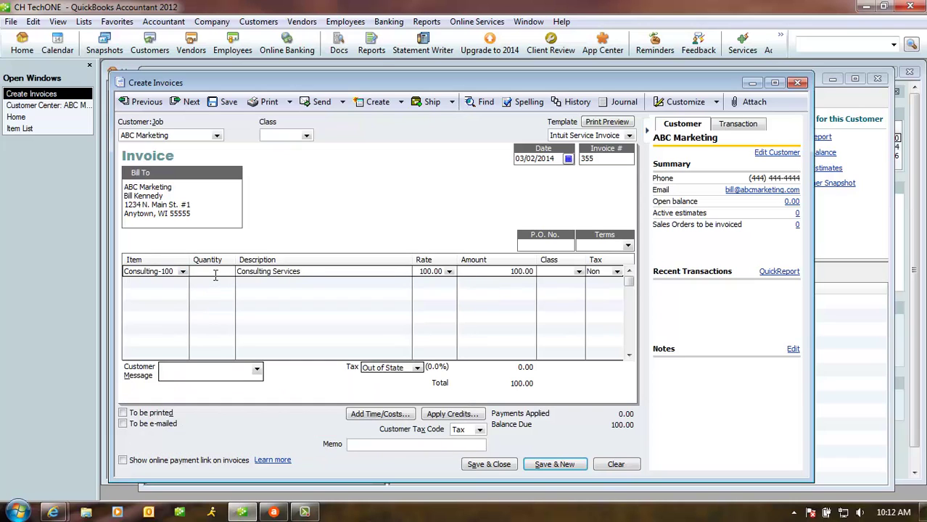
click(488, 464)
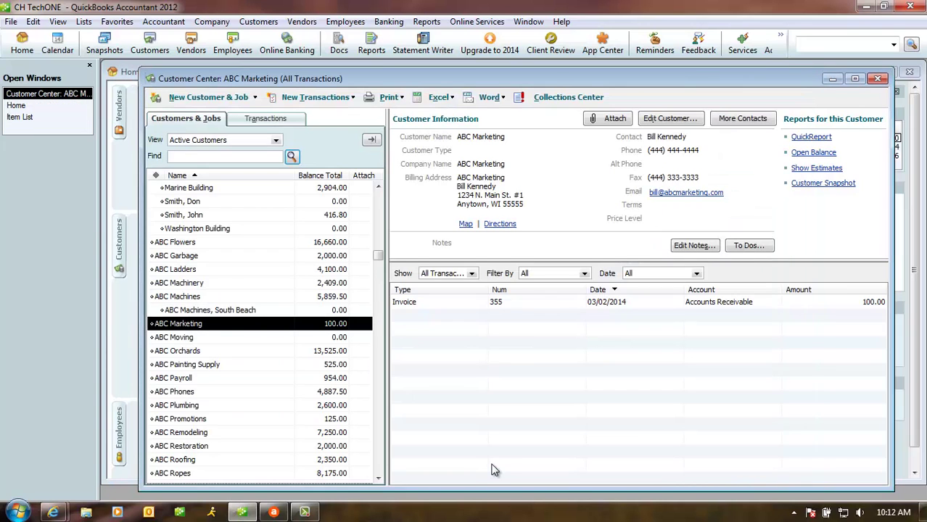
Switch back to Act!, refresh the ABC Marketing contact's data from QuickBooks, and push its address changes from Act! to QuickBooks
click(274, 513)
click(363, 99)
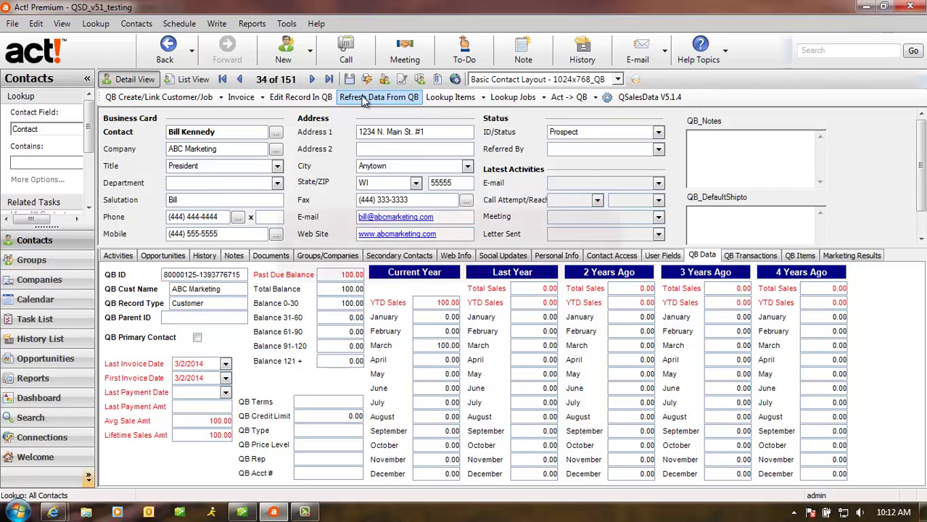
click(595, 98)
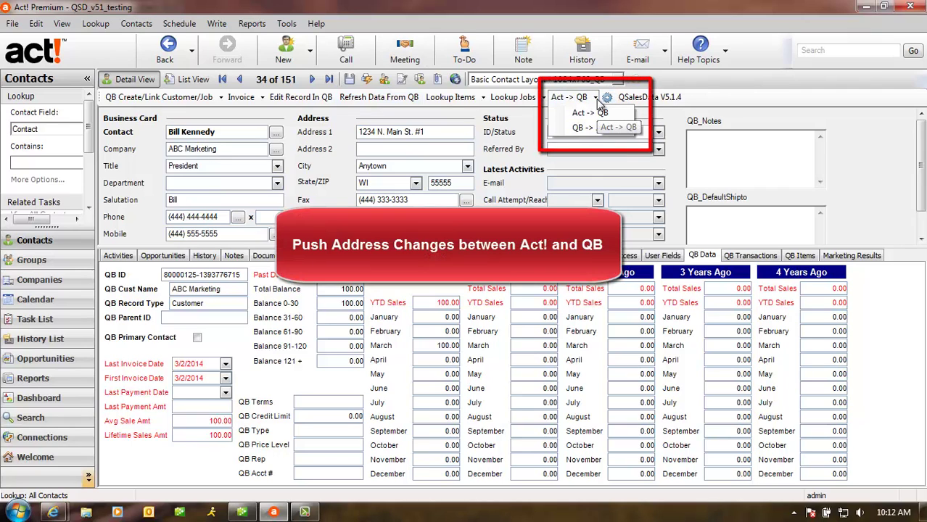
click(598, 113)
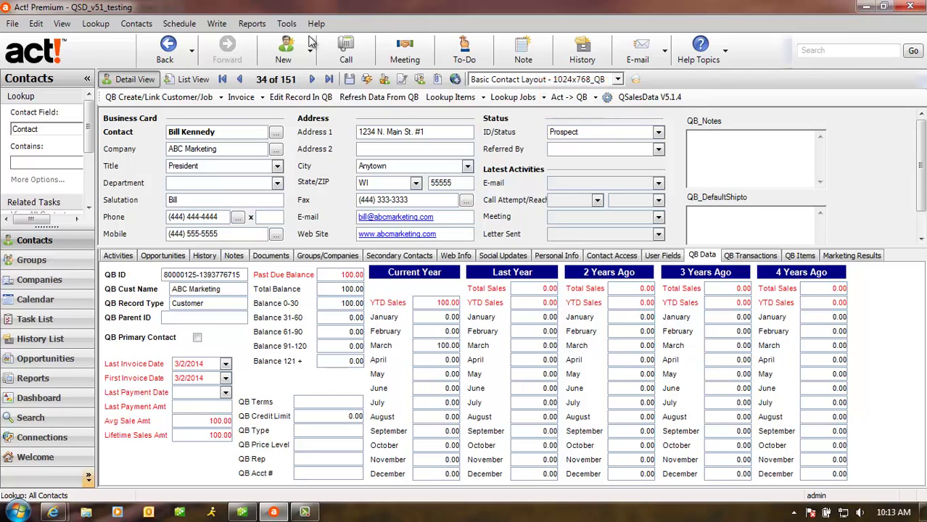
Review the transaction sync and contact data sync options in the QSalesData settings, then close them
click(286, 23)
click(319, 383)
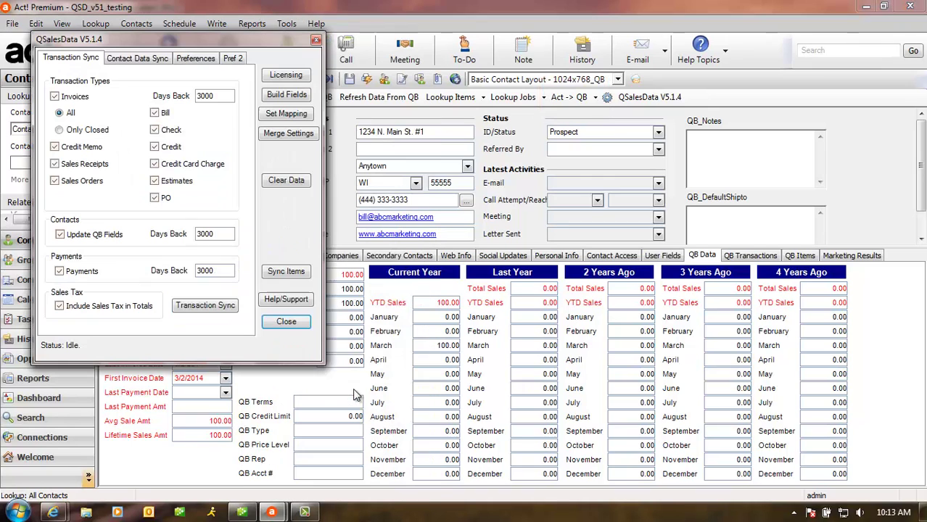
click(144, 59)
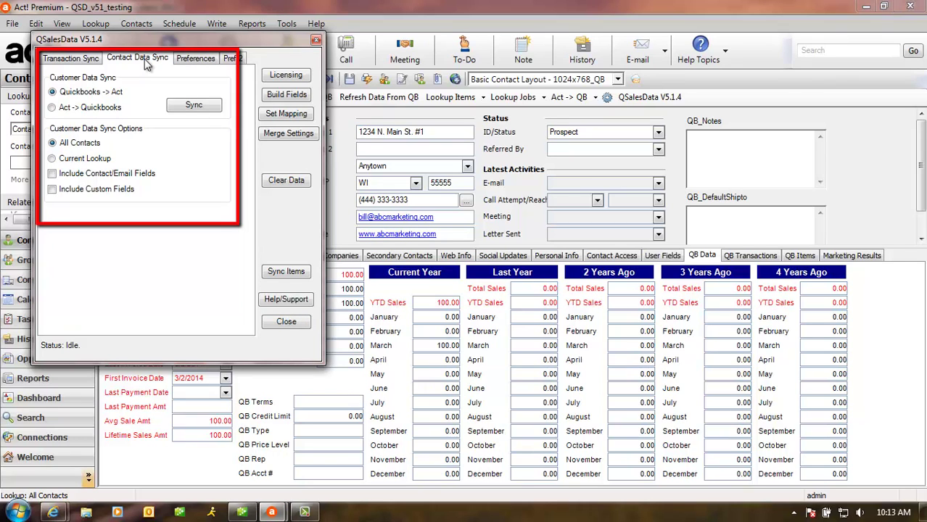
click(286, 321)
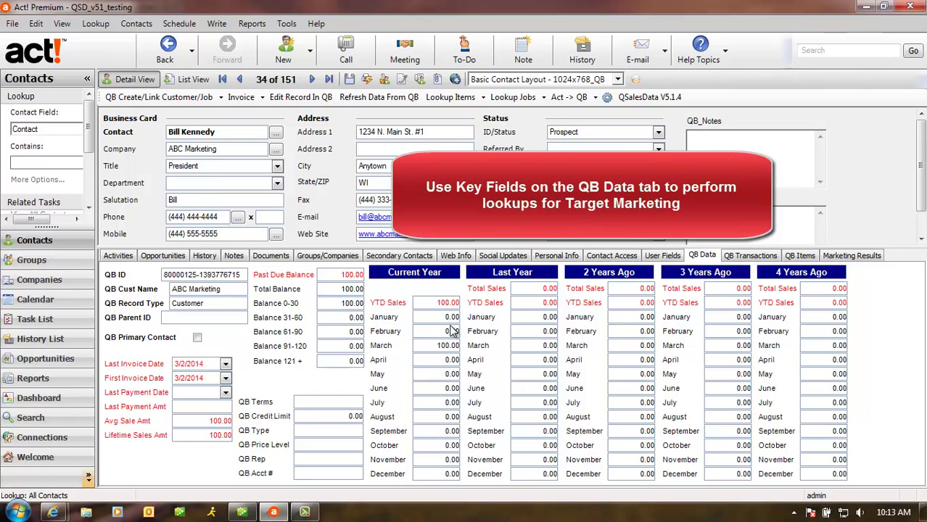
Look up contacts whose STLastInvoiceDate is older than 365 days and open the Beautiful Friendship Bar & Grill contact from the list
key(Tab)
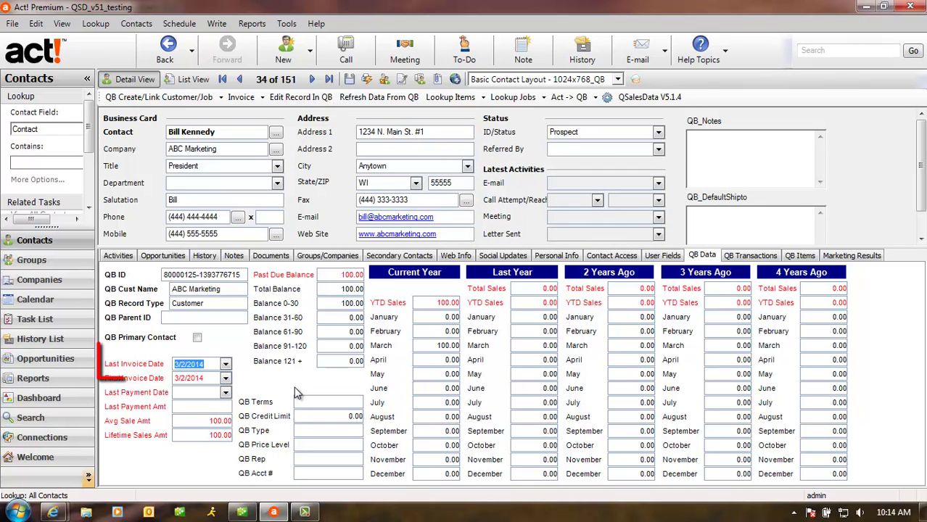
right_click(198, 368)
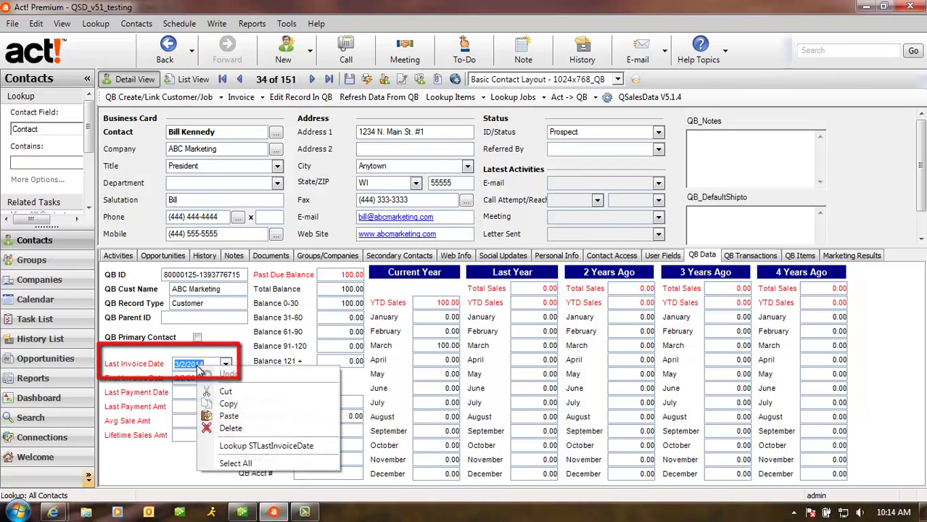
click(247, 433)
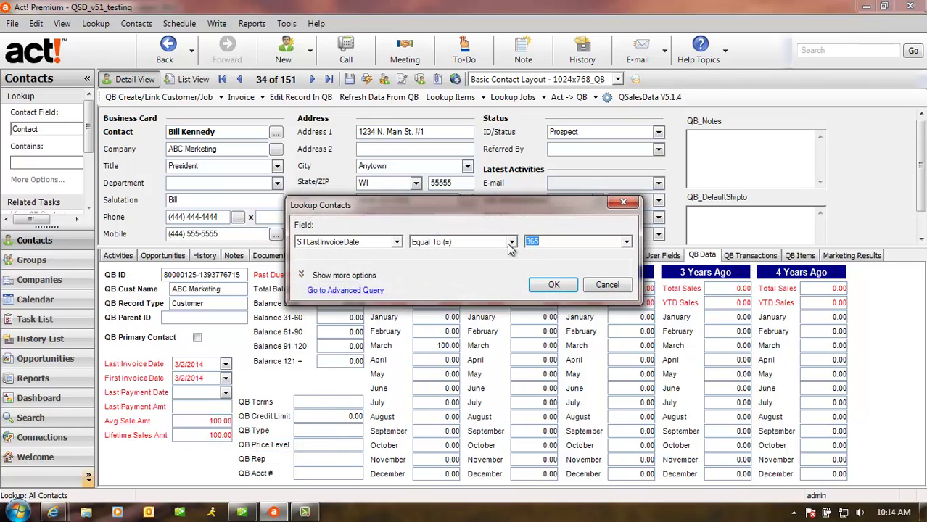
click(512, 241)
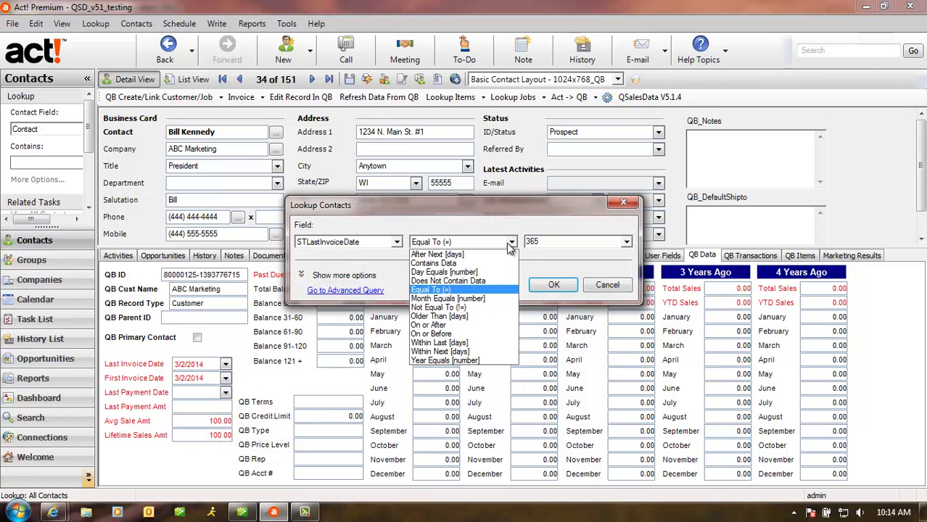
click(480, 316)
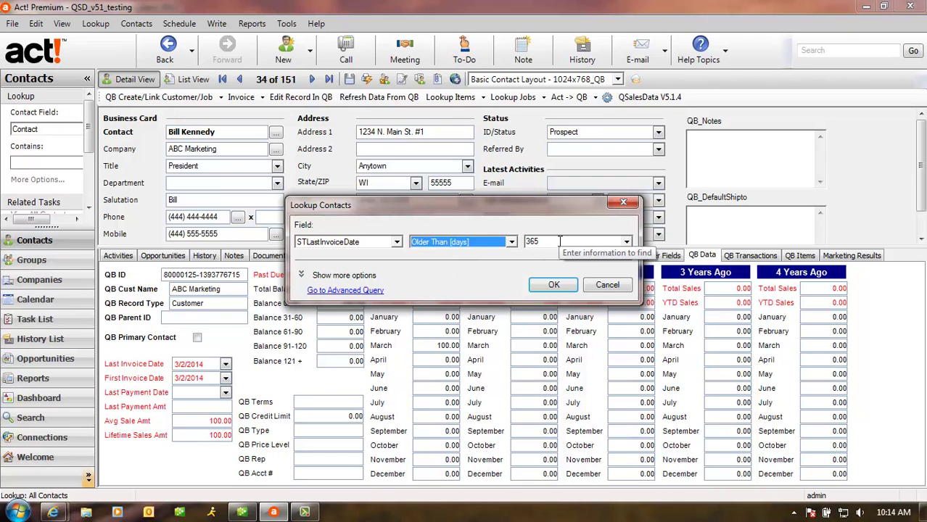
click(558, 284)
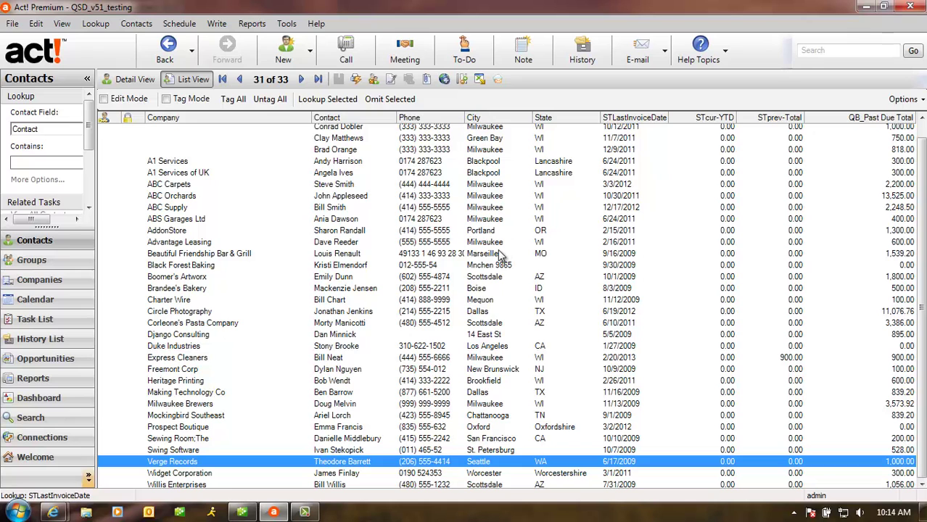
double_click(478, 255)
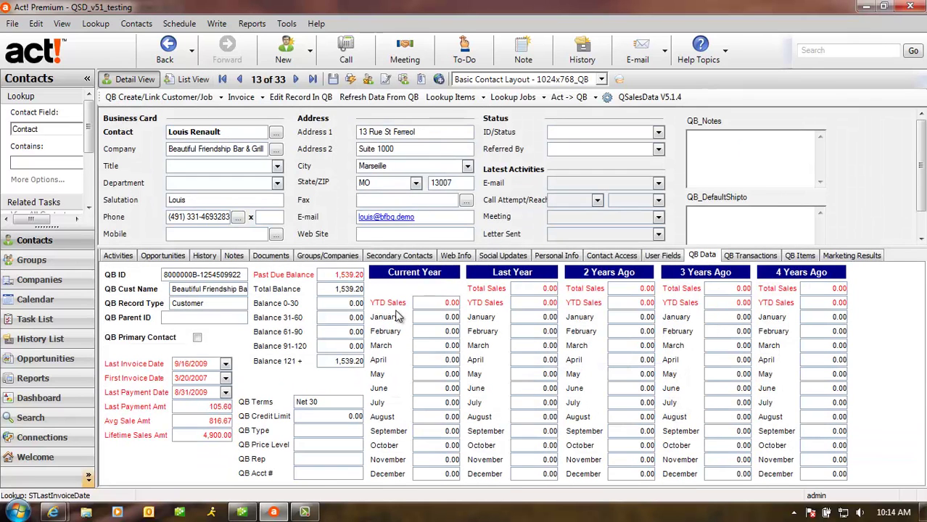
Fill in an item lookup for contacts who purchased the item number "laptop" and cancel it without running it
click(450, 99)
click(316, 234)
text(laptop)
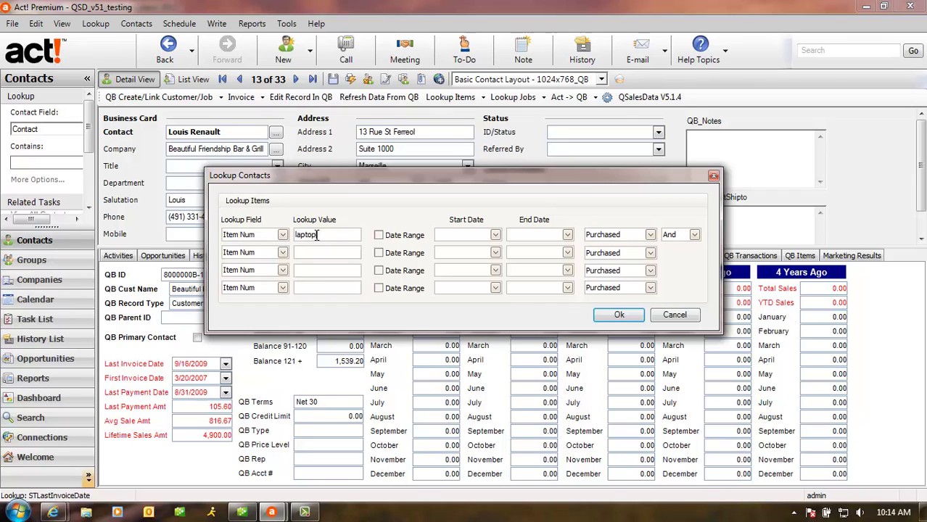
click(672, 314)
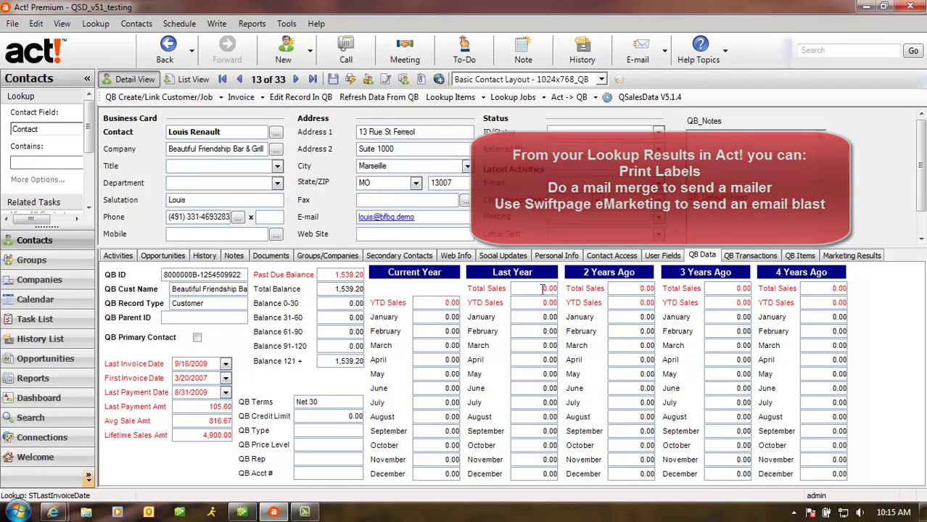
View the Swiftpage emarketing account options, cancel out of them, and display the Beautiful Friendship Bar & Grill contact's QuickBooks transactions
click(618, 80)
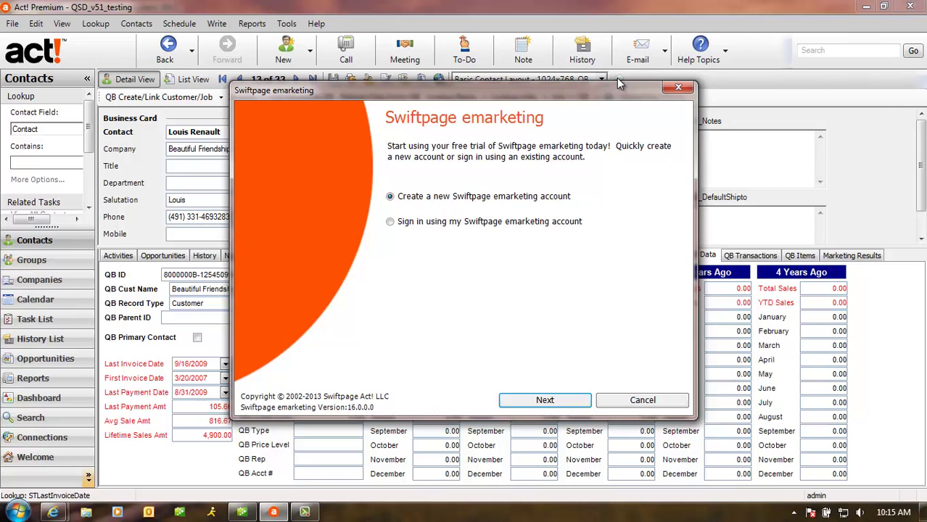
click(642, 400)
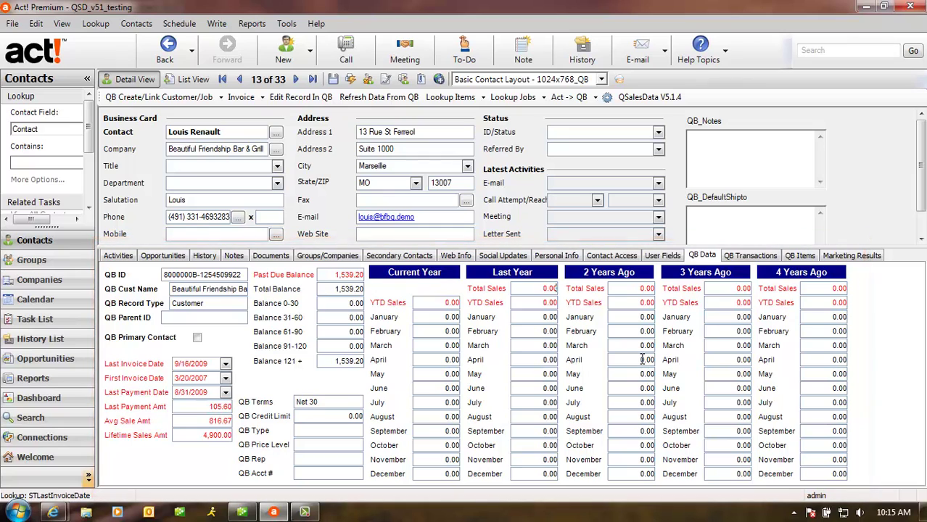
click(725, 255)
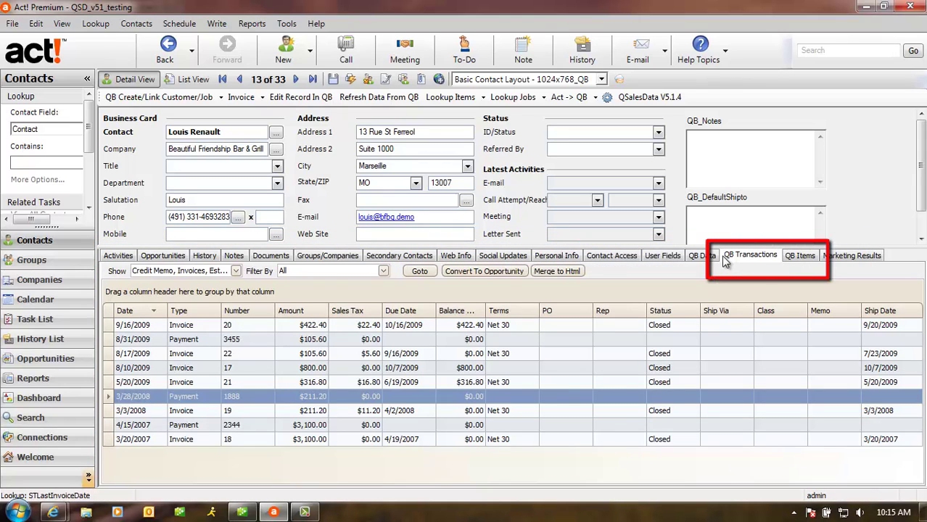